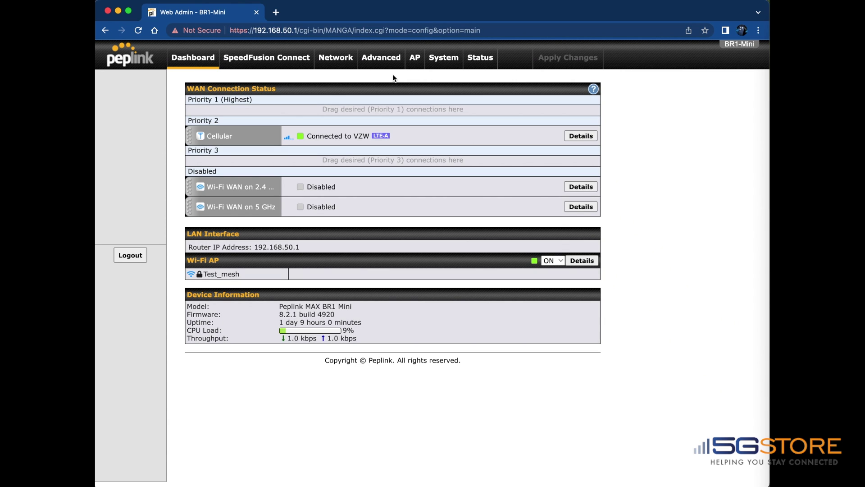
Stop WAN 1 acting as a LAN port, apply, then drag WAN into Priority 1 (Highest)
left_click(345, 62)
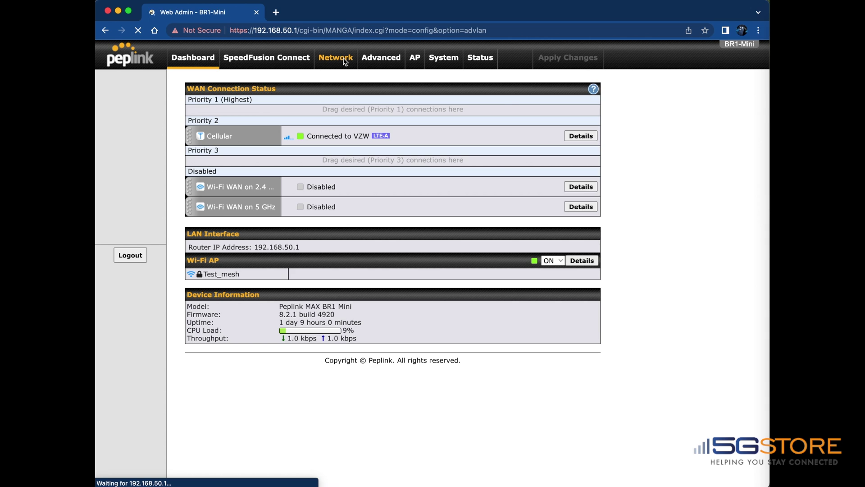
left_click(153, 109)
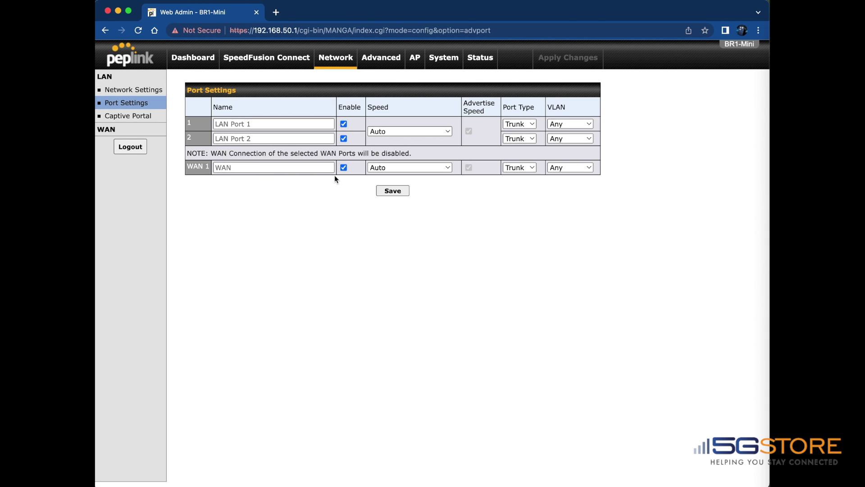
left_click(343, 168)
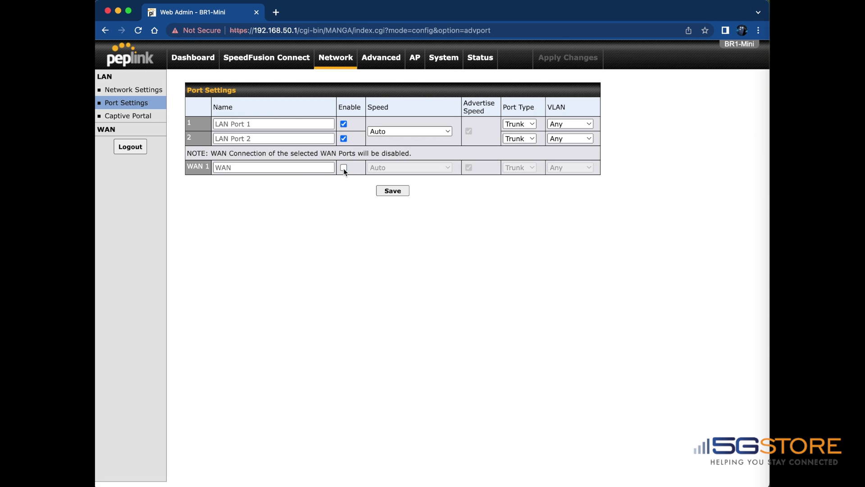
left_click(392, 191)
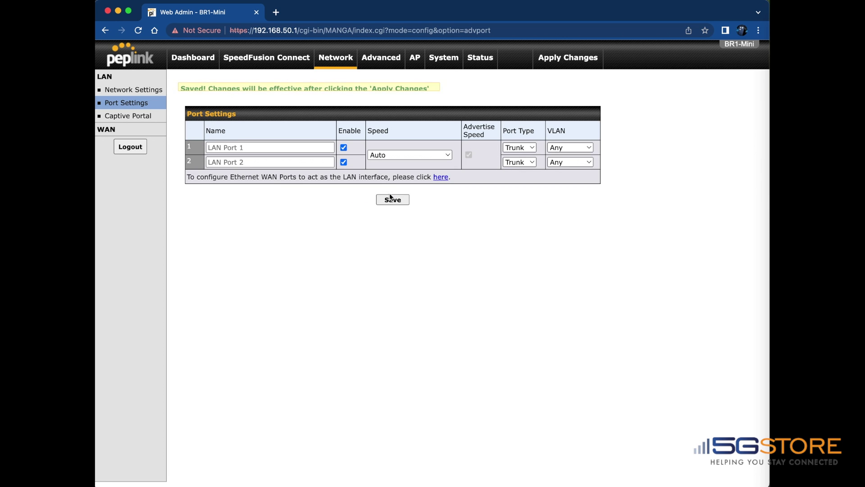
left_click(572, 59)
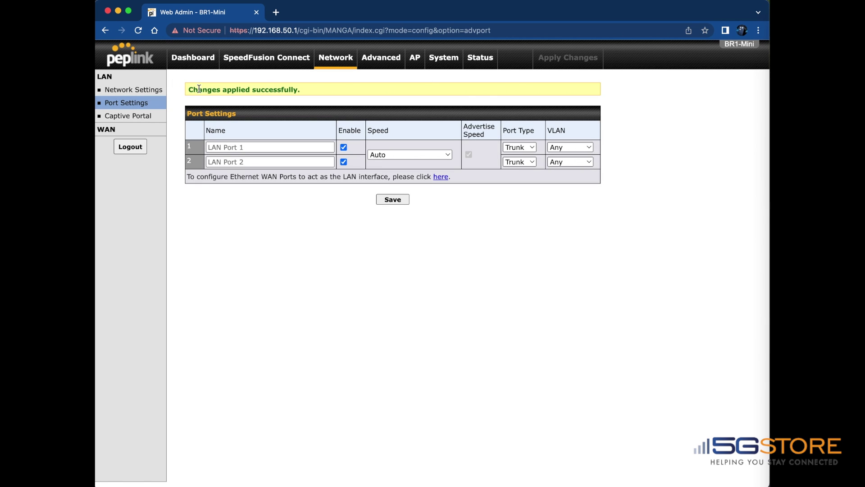
left_click(194, 60)
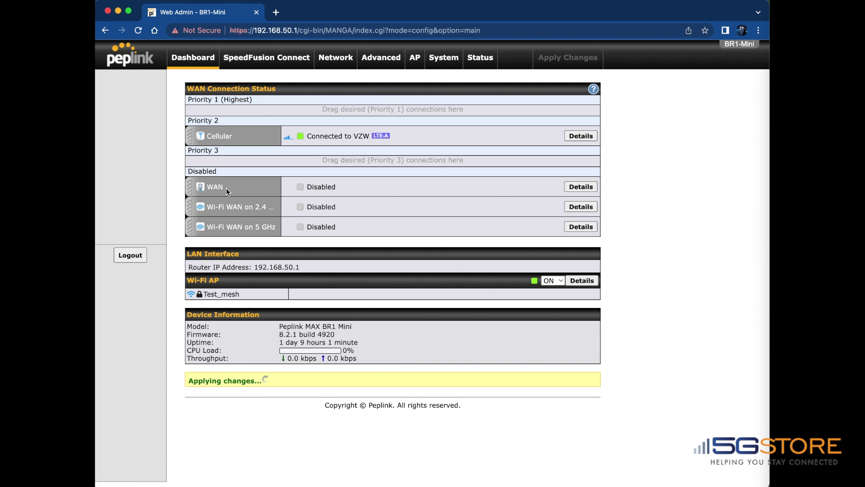
left_click_drag(189, 190, 191, 117)
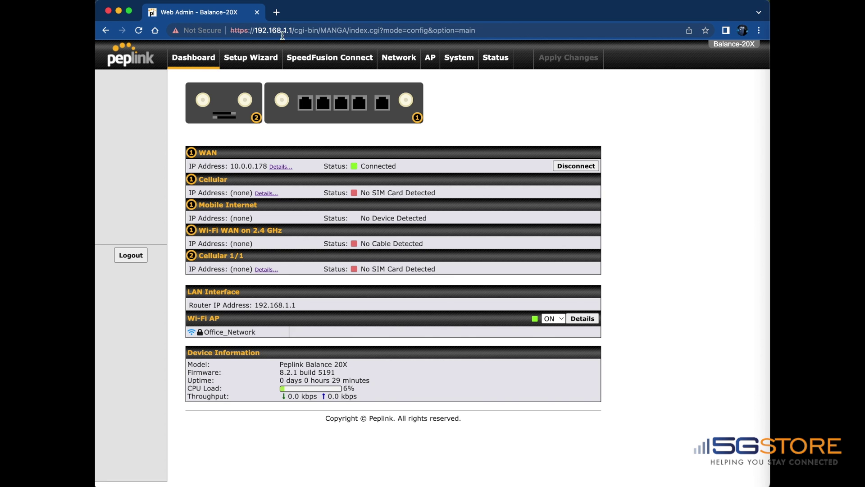
Set the WAN's MAC Address Clone to Custom 1A:2B:3C:4D:5E:6F, then save and apply
left_click(397, 64)
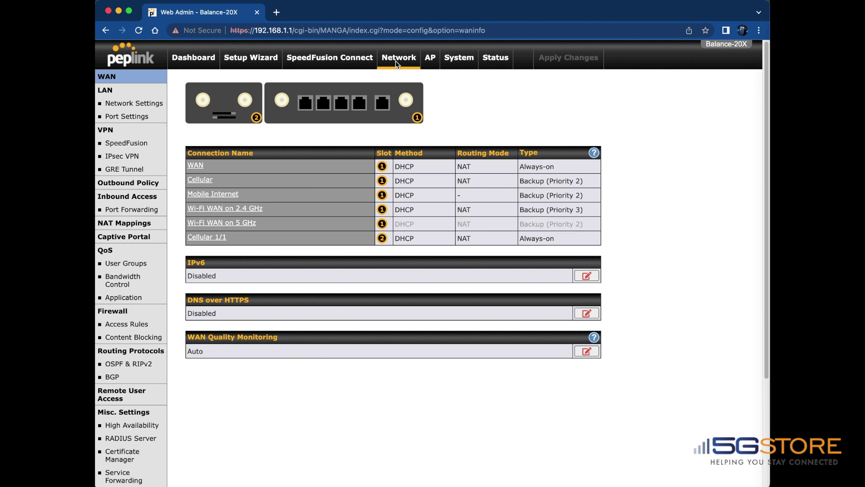
left_click(196, 167)
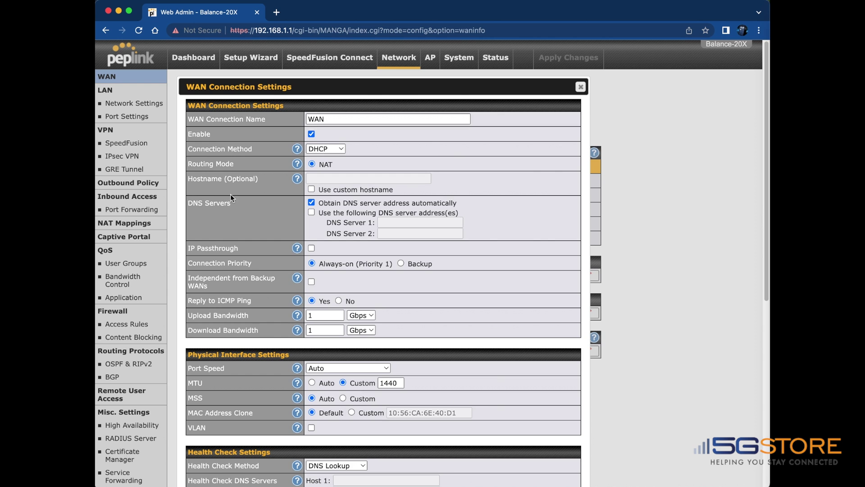
scroll(245, 247, "down", 5)
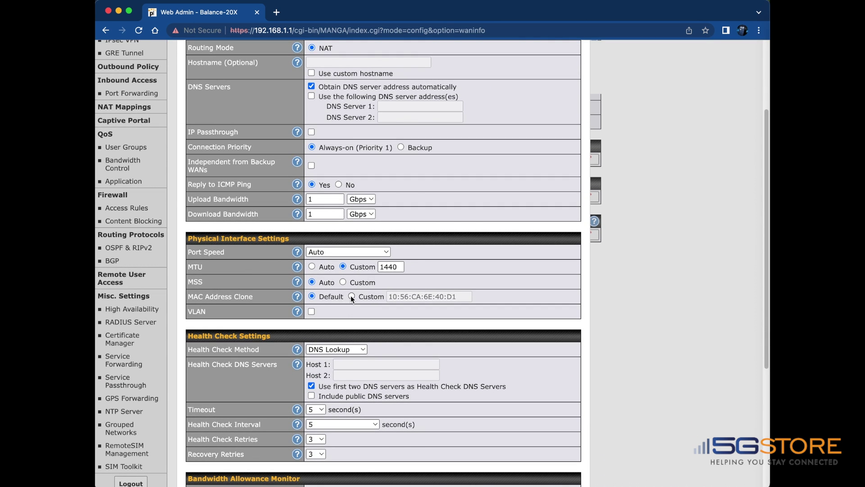
left_click(351, 296)
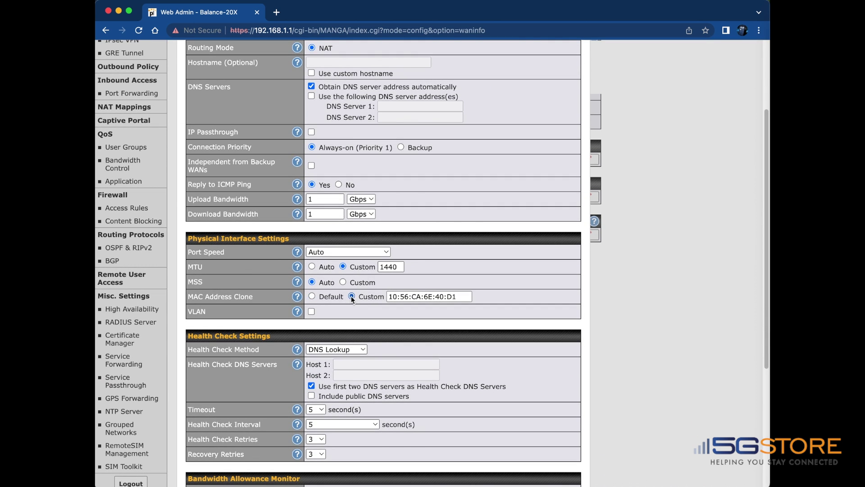
triple_click(463, 295)
type("1A:2B:3C:4D:5E:6F")
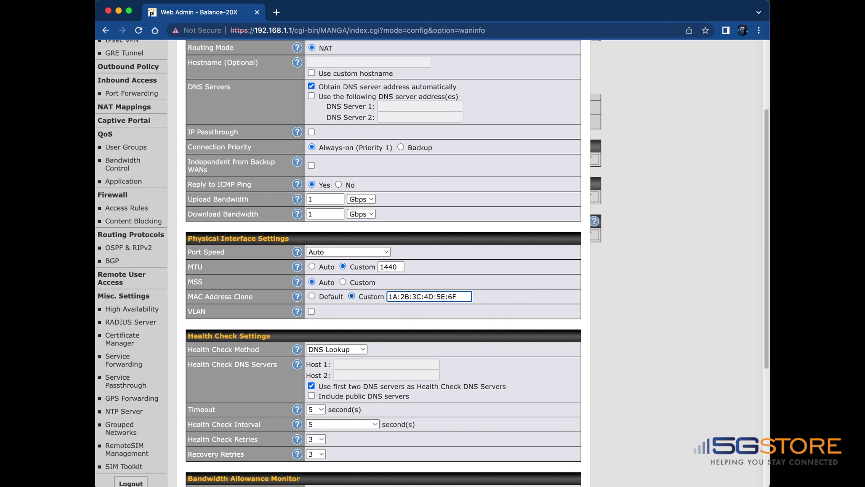
scroll(388, 309, "down", 6)
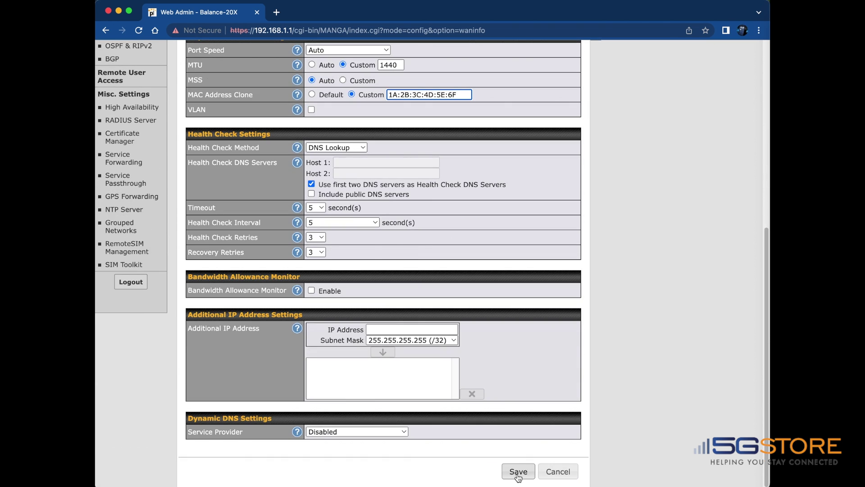
left_click(517, 471)
left_click(569, 63)
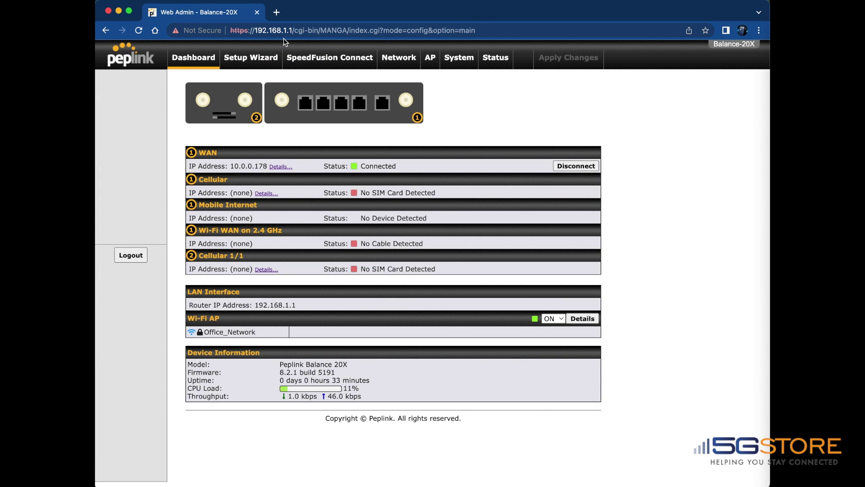
Change the WAN connection's Port Speed to 1 Gbps Full Duplex, then save and apply
left_click(399, 60)
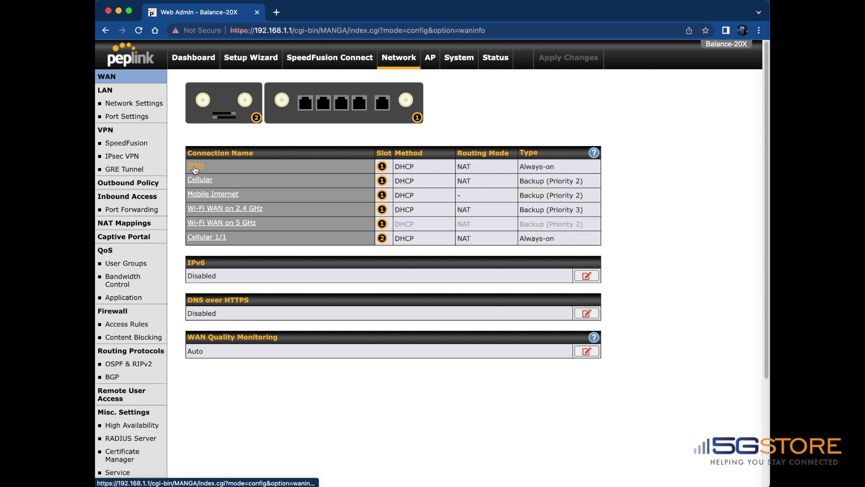
left_click(195, 168)
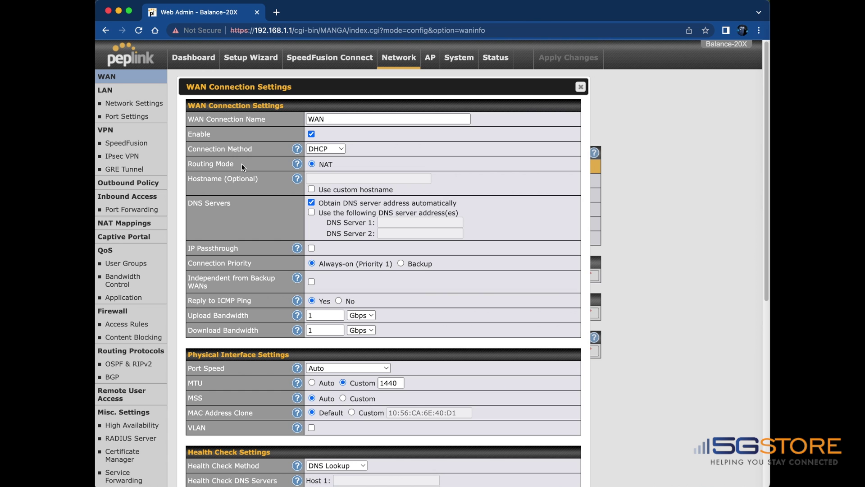
scroll(269, 269, "down", 5)
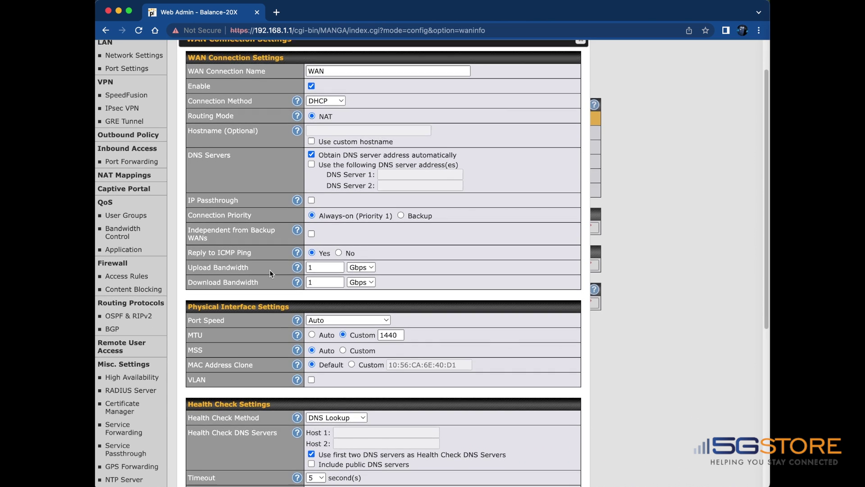
left_click(342, 272)
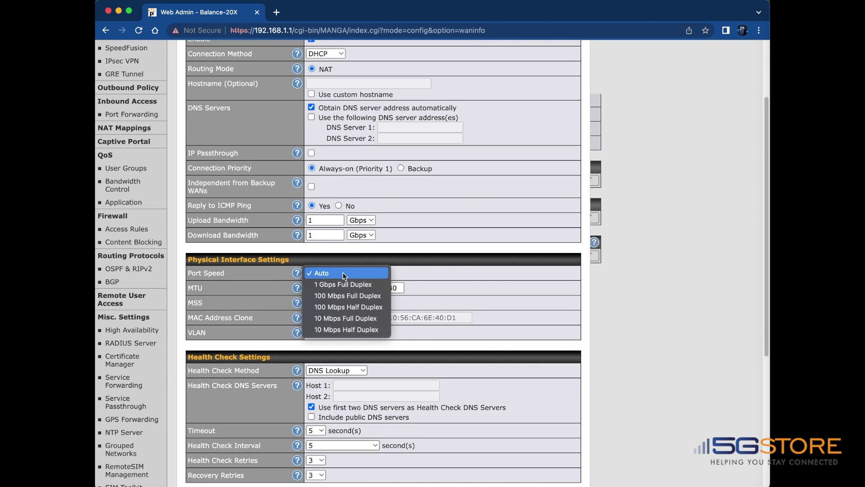
left_click(373, 285)
scroll(441, 282, "down", 10)
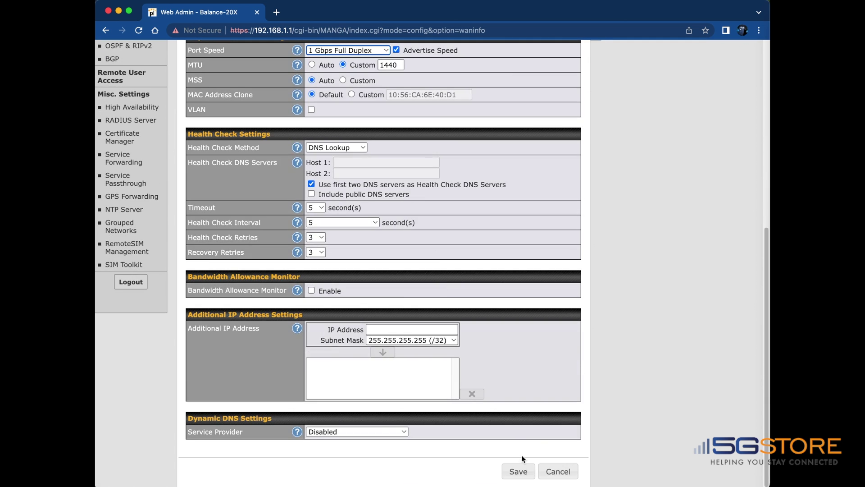
left_click(519, 468)
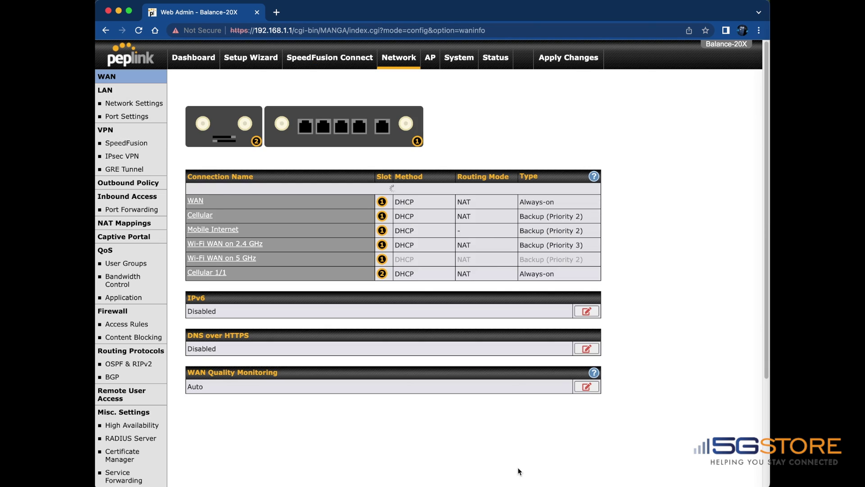
left_click(565, 60)
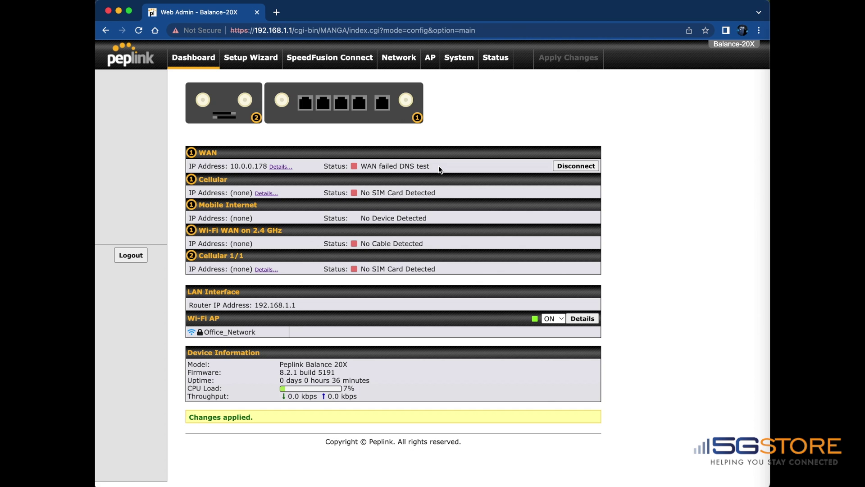
Enter DNS servers 8.8.8.8 and 1.1.1.1 for the WAN, apply, and check its Dashboard status
left_click(409, 60)
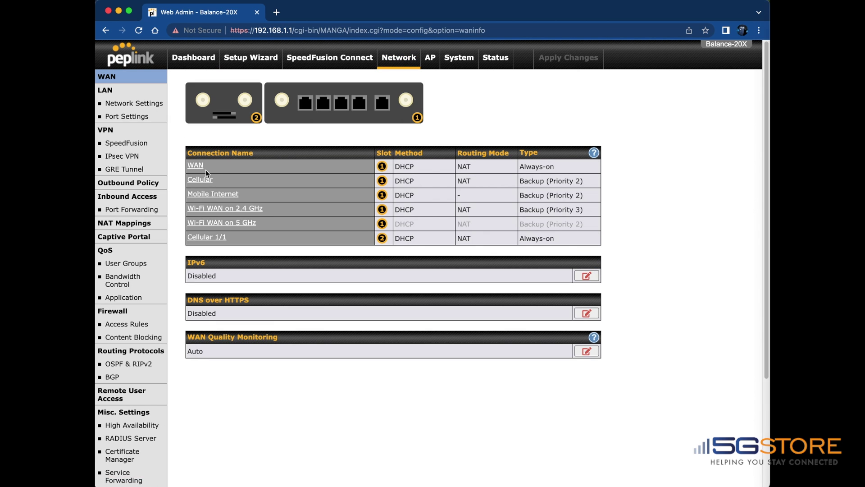
left_click(195, 166)
key("Tab")
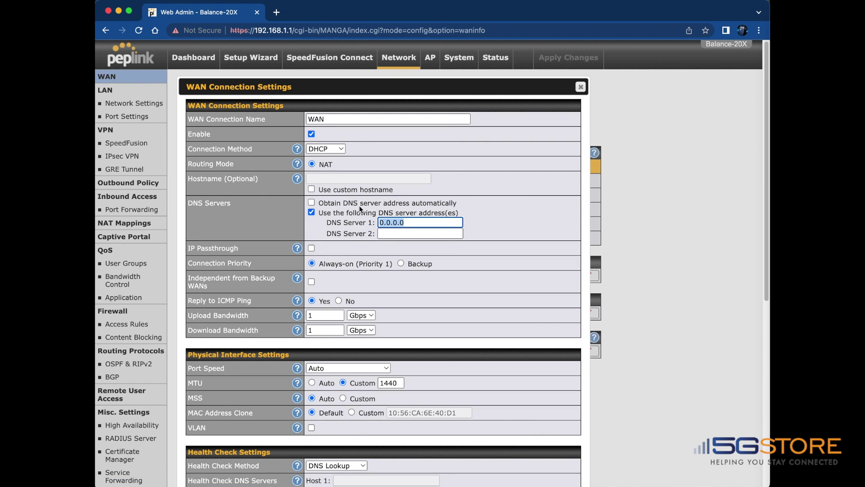
type("8.8.8.8")
key("Tab")
type("1.1.1.1")
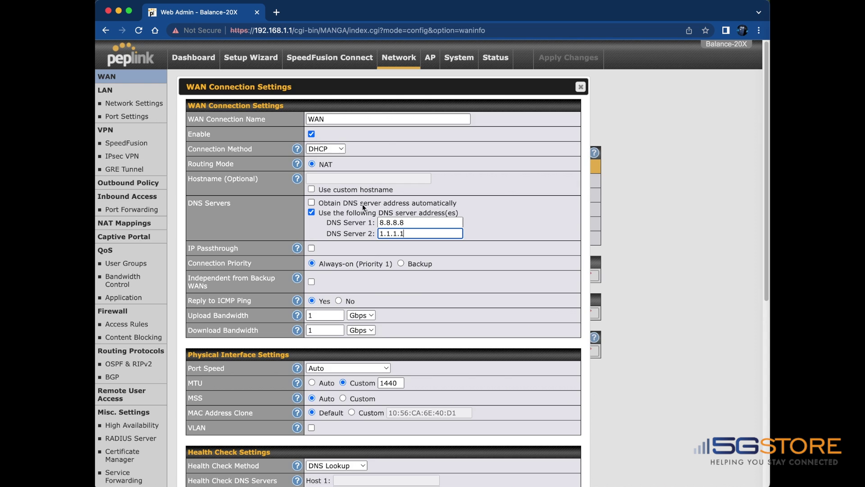
scroll(371, 292, "down", 10)
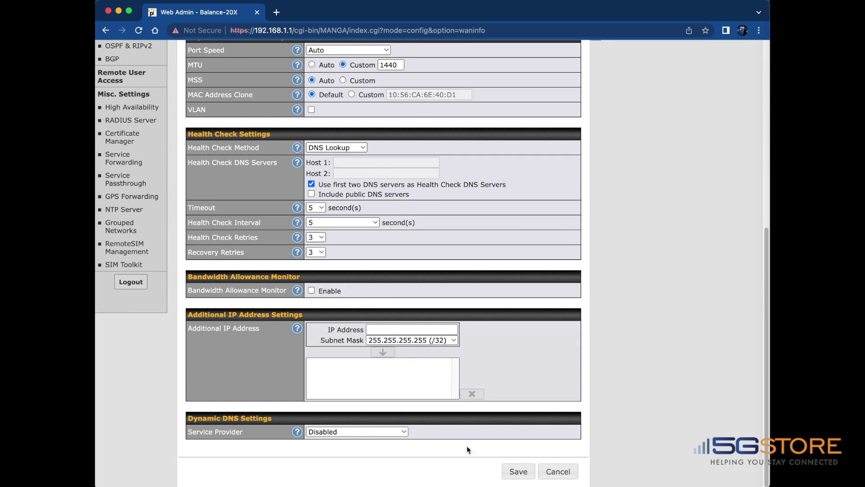
left_click(517, 469)
left_click(550, 60)
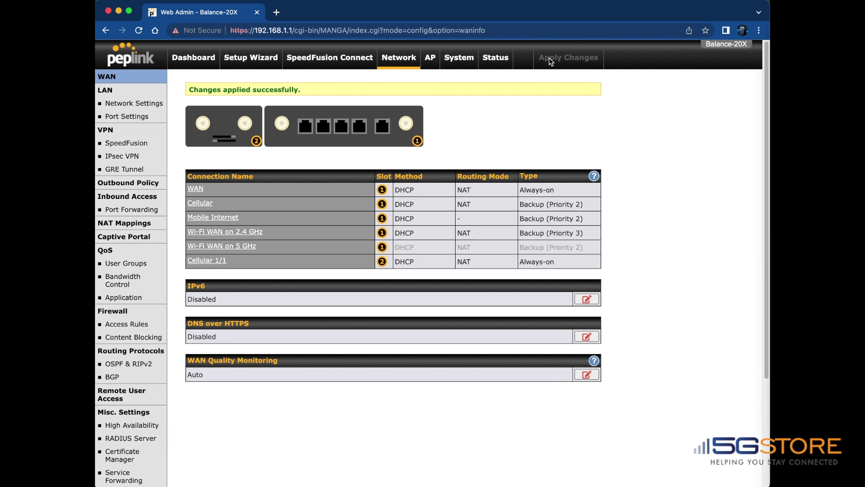
left_click(199, 64)
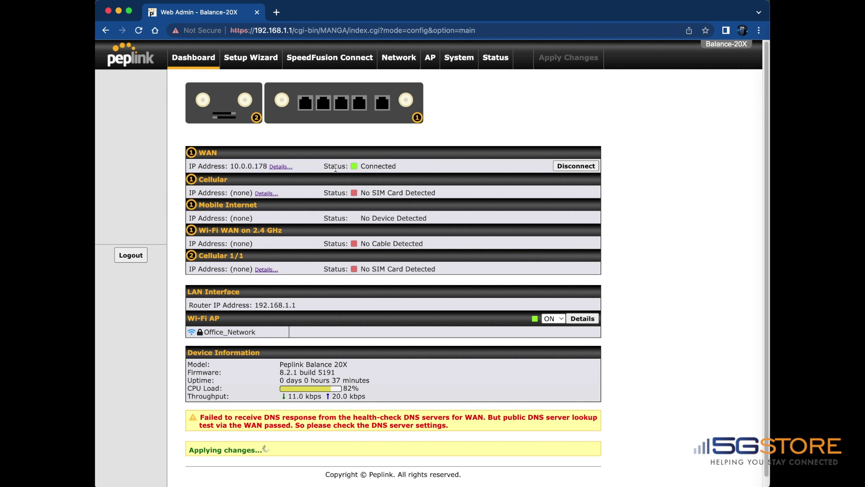
left_click(401, 58)
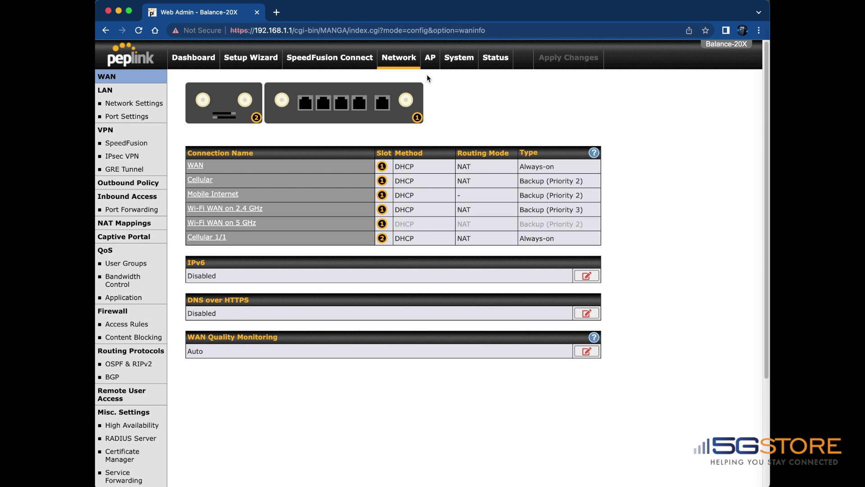
Replace the WAN's custom MTU 1440 with 1492, save, and confirm applying the changes
left_click(196, 166)
scroll(224, 297, "down", 2)
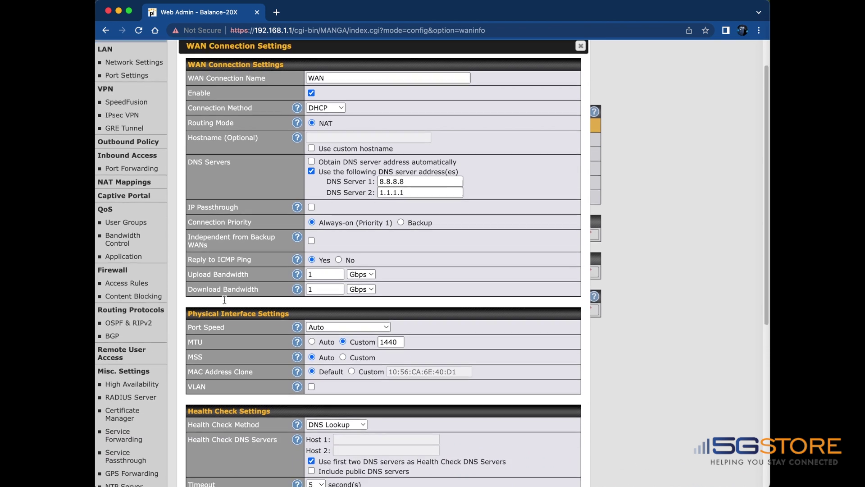
scroll(224, 299, "down", 3)
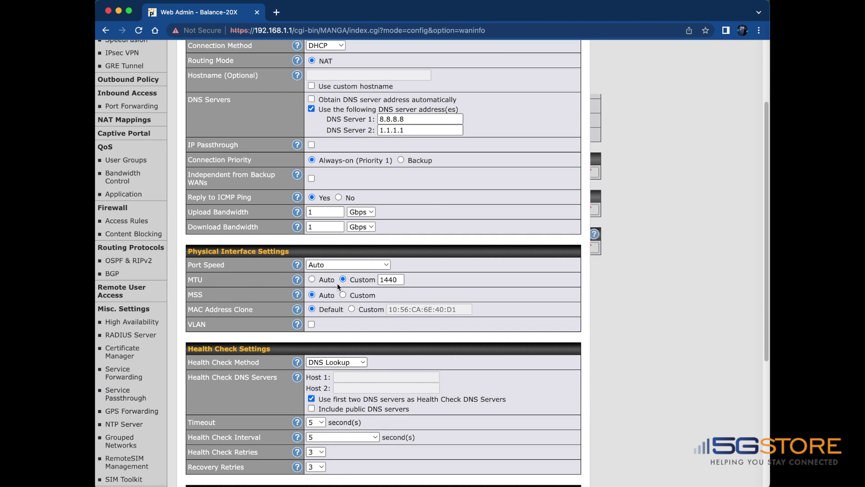
double_click(390, 280)
type("1492")
scroll(404, 311, "down", 5)
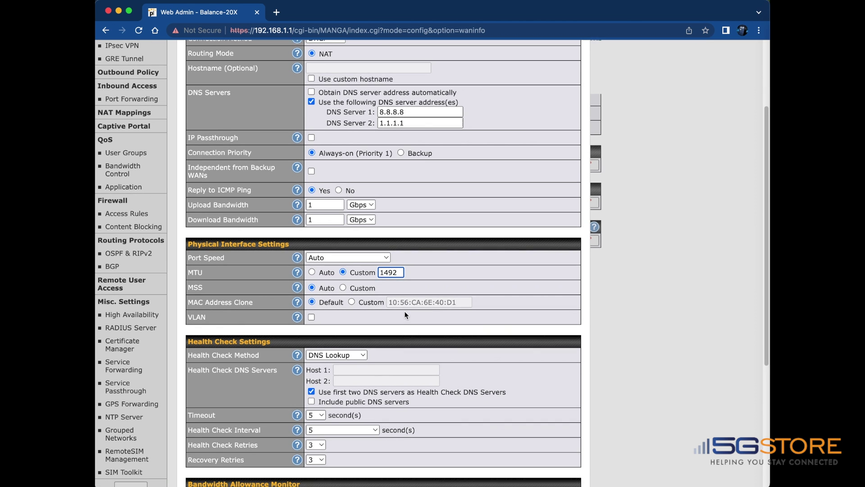
scroll(405, 314, "down", 2)
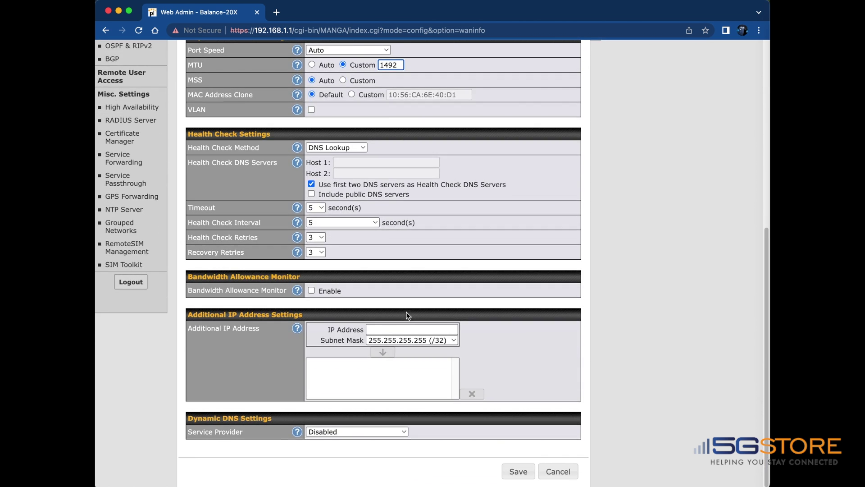
left_click(517, 471)
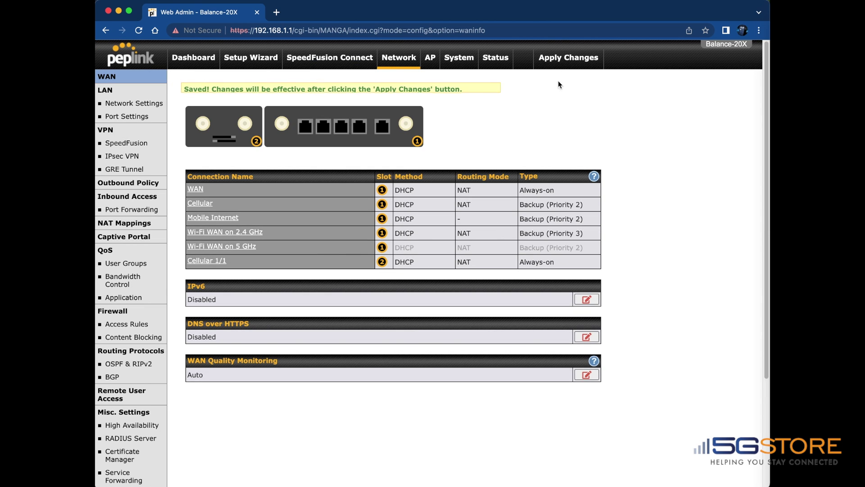
left_click(566, 60)
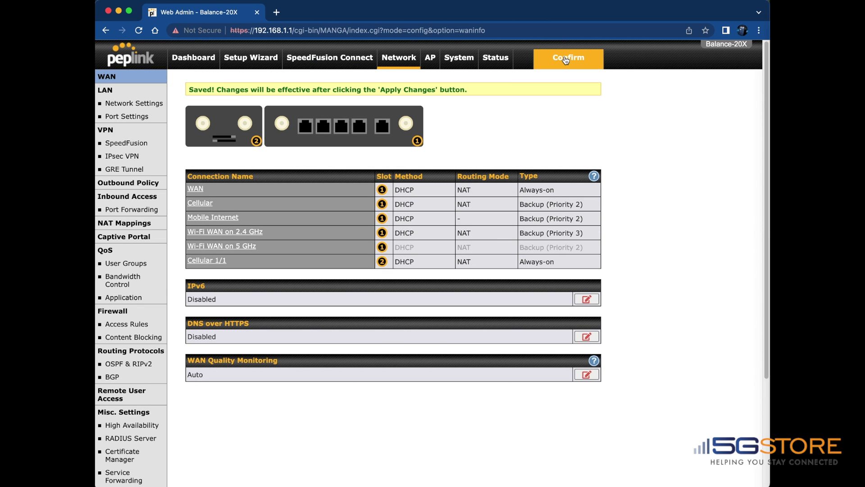
left_click(565, 60)
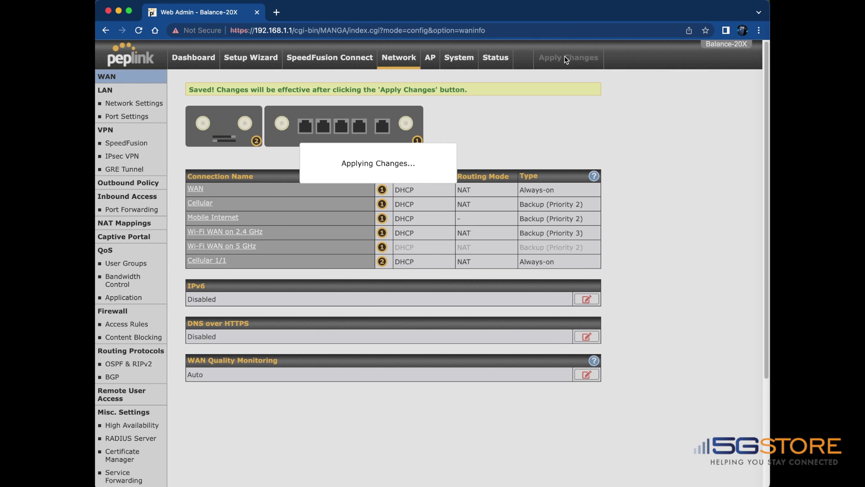